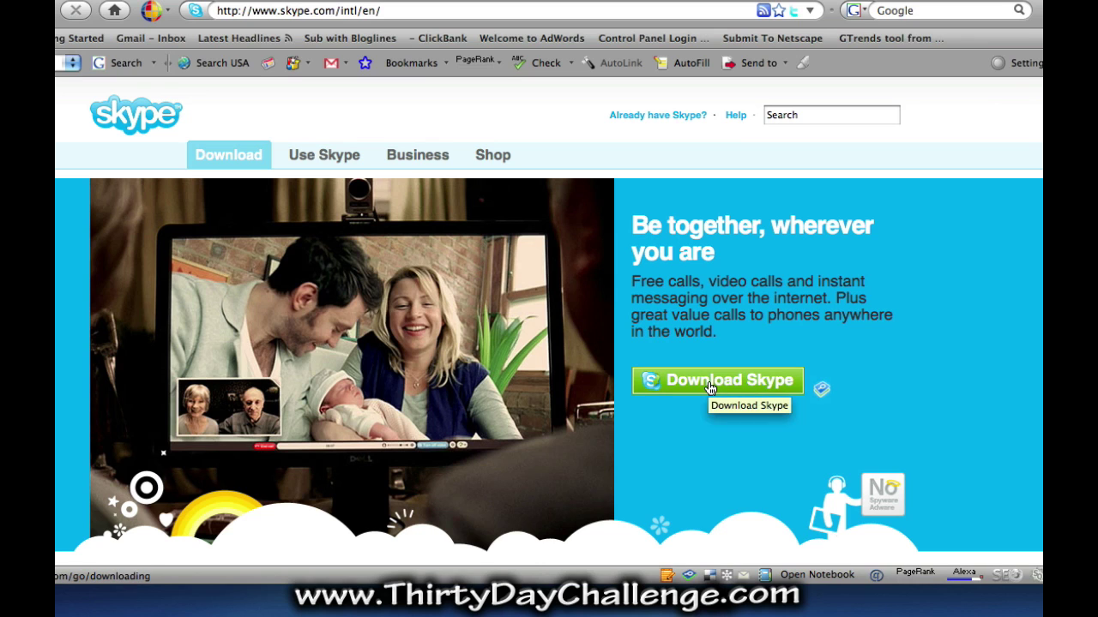
- Start the Skype for Mac download and cancel the file save prompt
{"action": "left_click", "coordinate": [708, 386]}
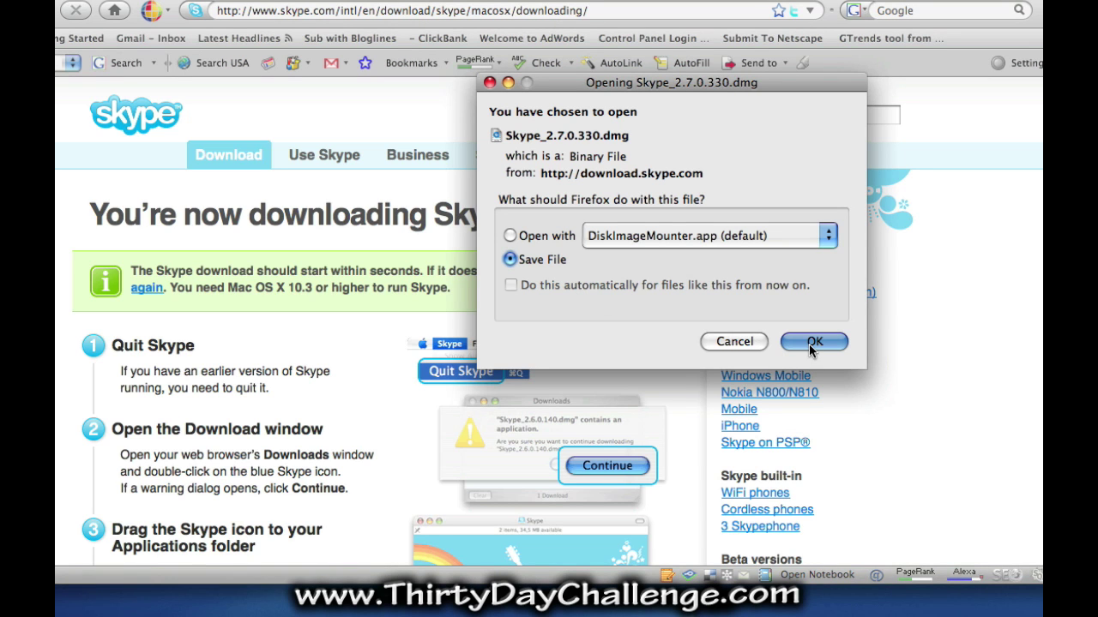
{"action": "left_click", "coordinate": [734, 342]}
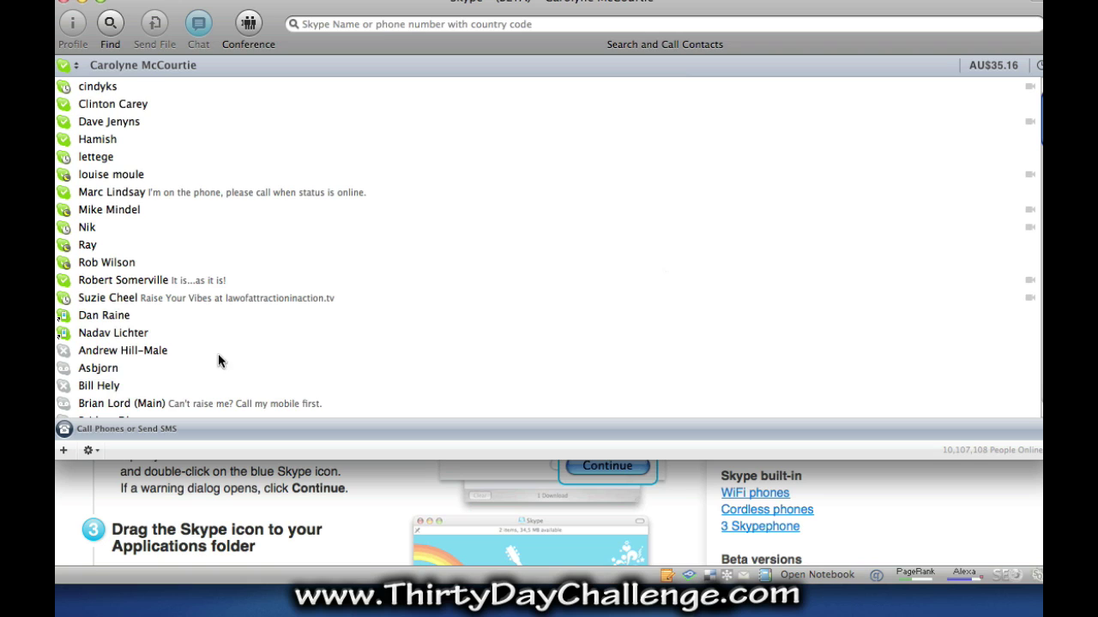
- Search for a person by Skype Name, try to add the match as a contact, and close the dialog
{"action": "left_click", "coordinate": [62, 452]}
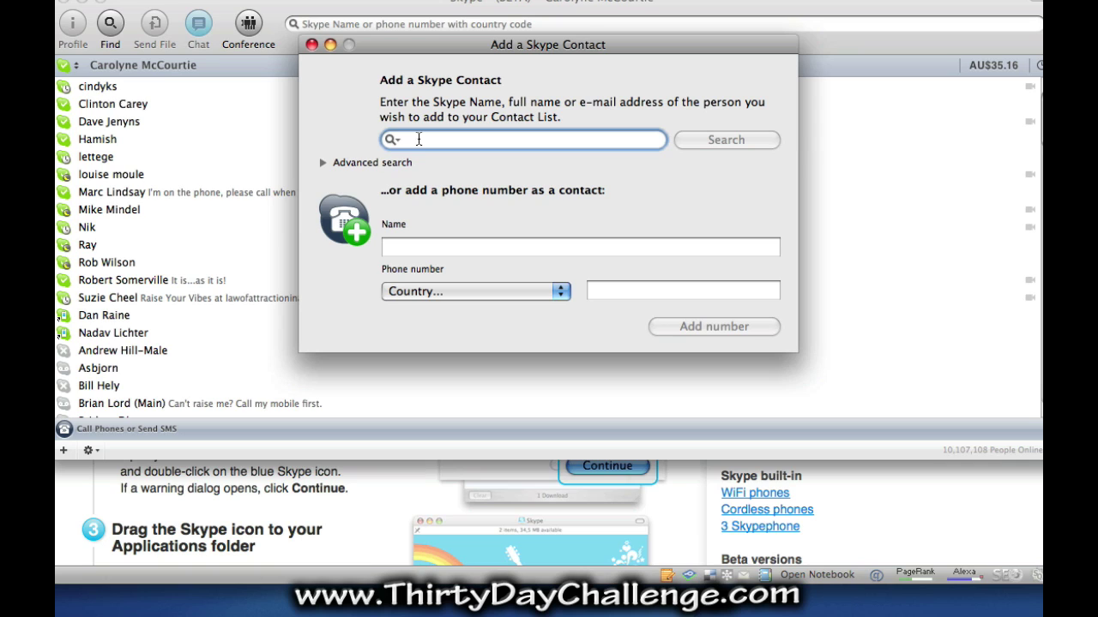
{"action": "type", "text": "tedlegend"}
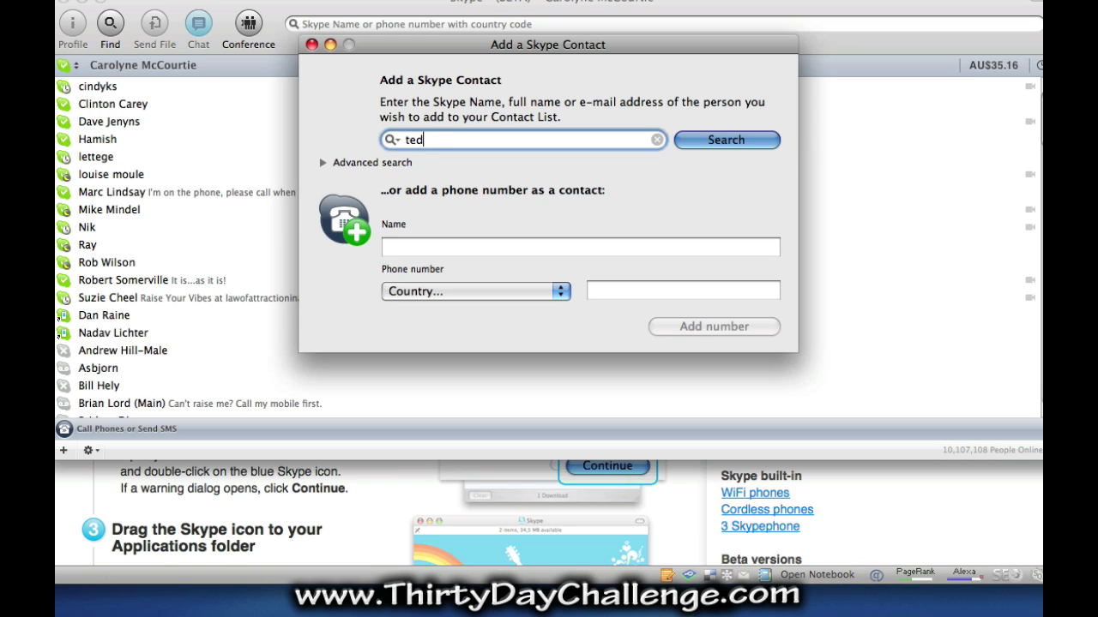
{"action": "left_click", "coordinate": [716, 140]}
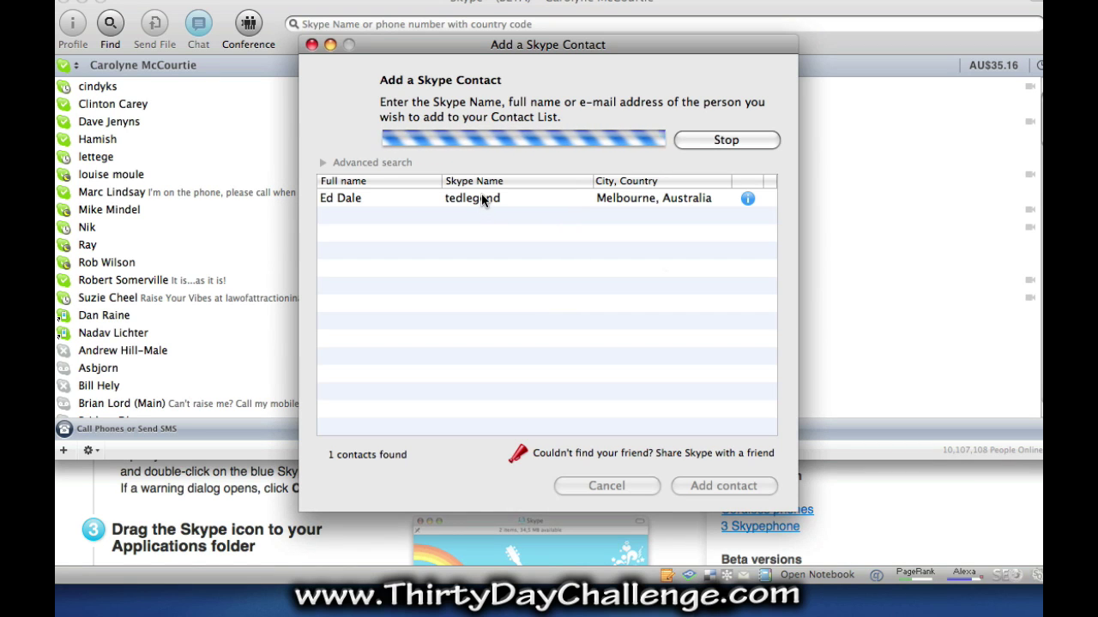
{"action": "left_click", "coordinate": [495, 203]}
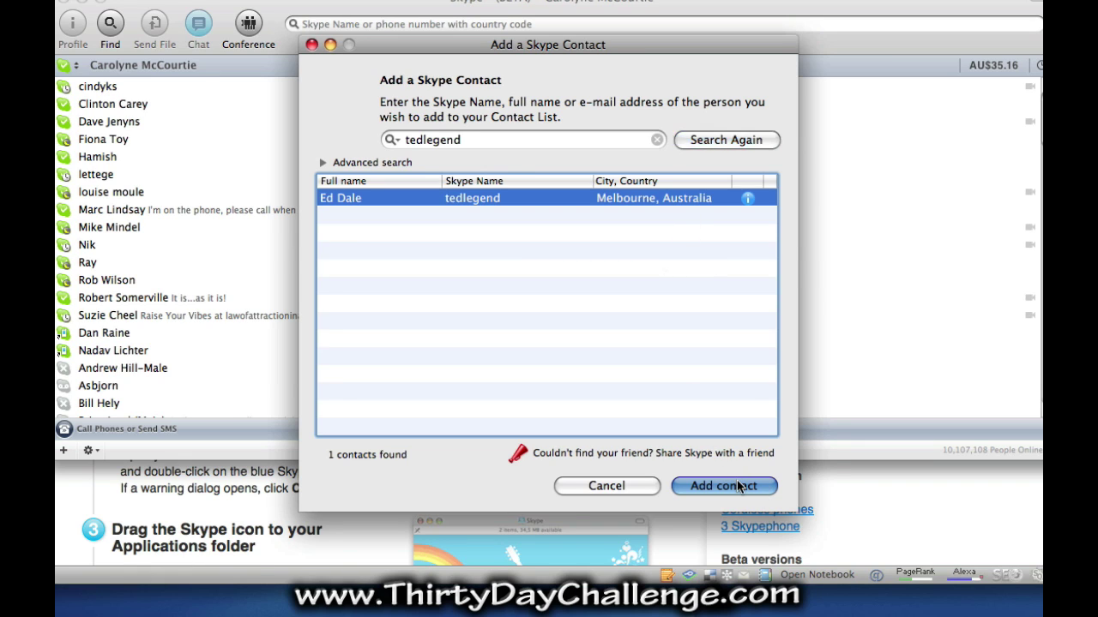
{"action": "left_click", "coordinate": [738, 486]}
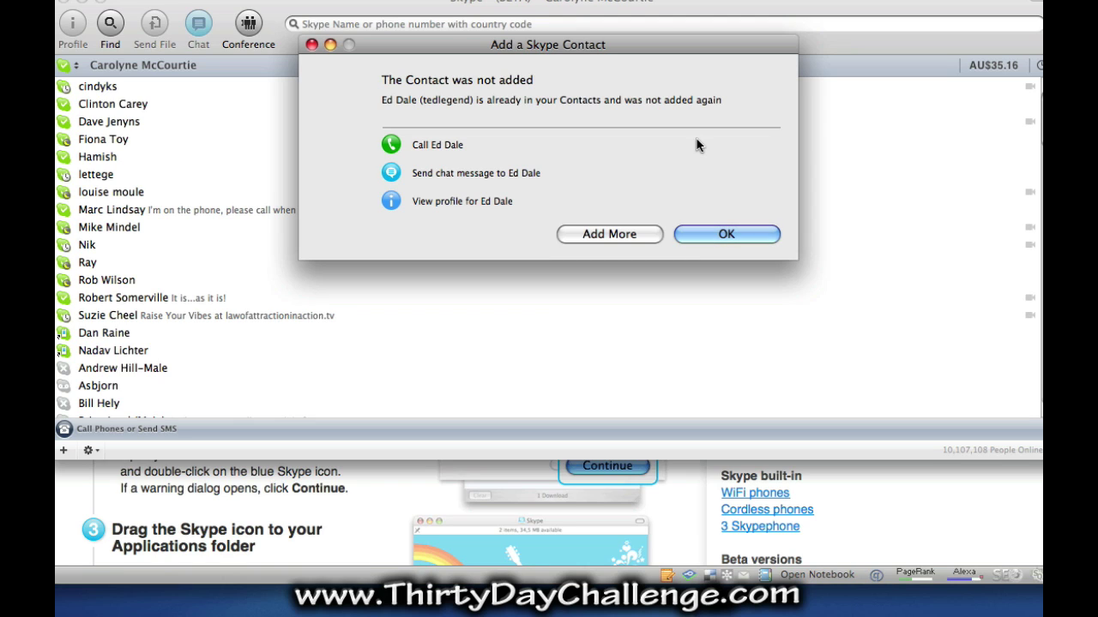
{"action": "left_click", "coordinate": [313, 45]}
{"action": "left_click", "coordinate": [312, 45]}
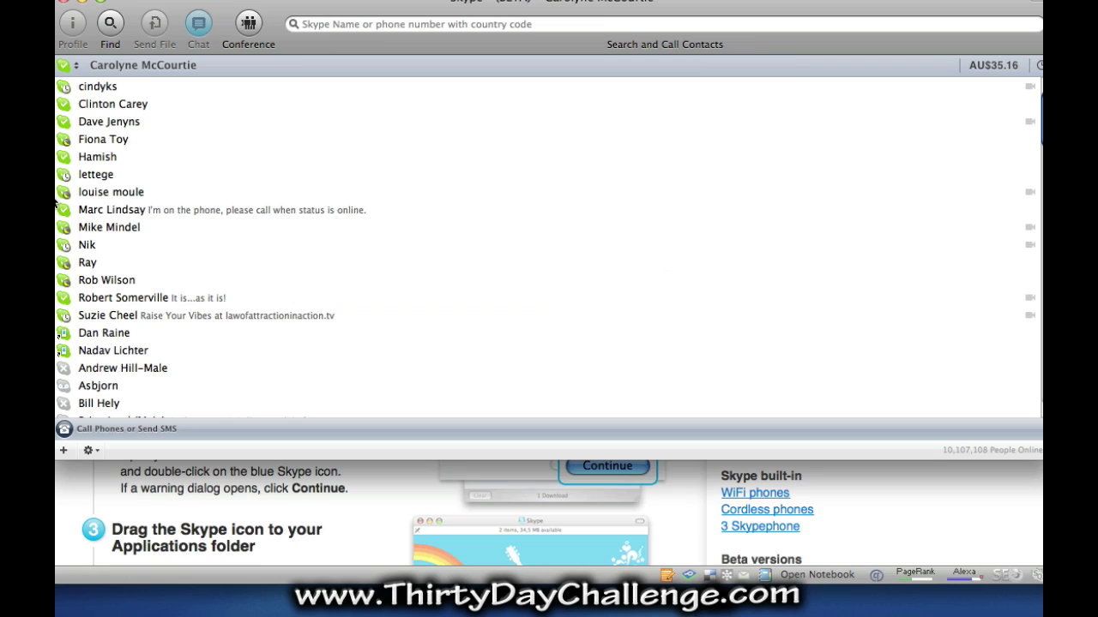
- View the available online status options and close the list
{"action": "left_click", "coordinate": [76, 67]}
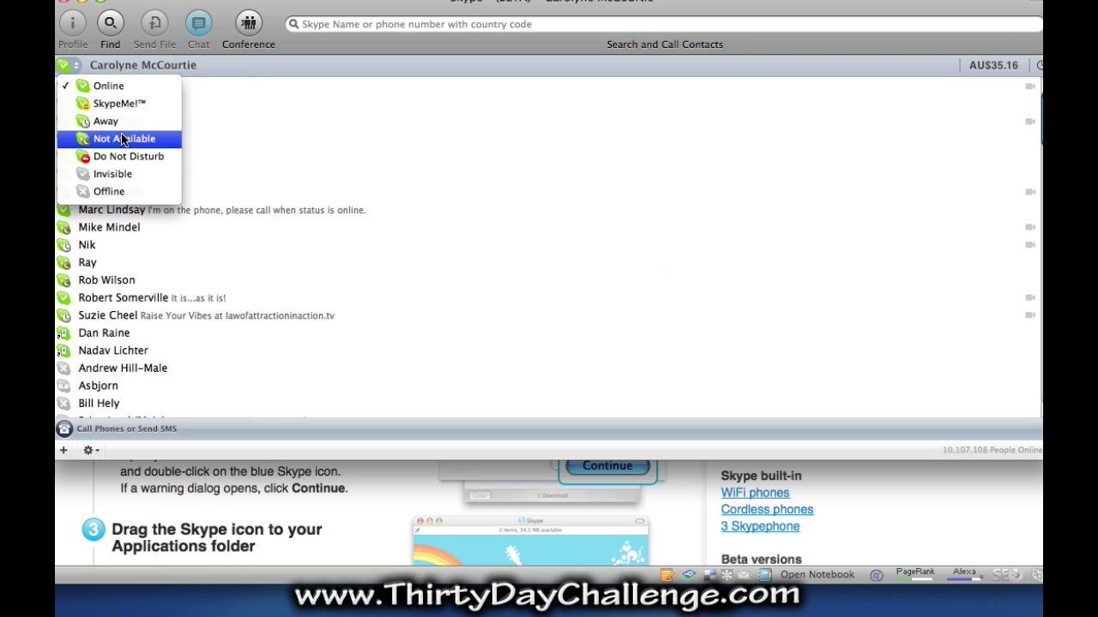
{"action": "left_click", "coordinate": [255, 67]}
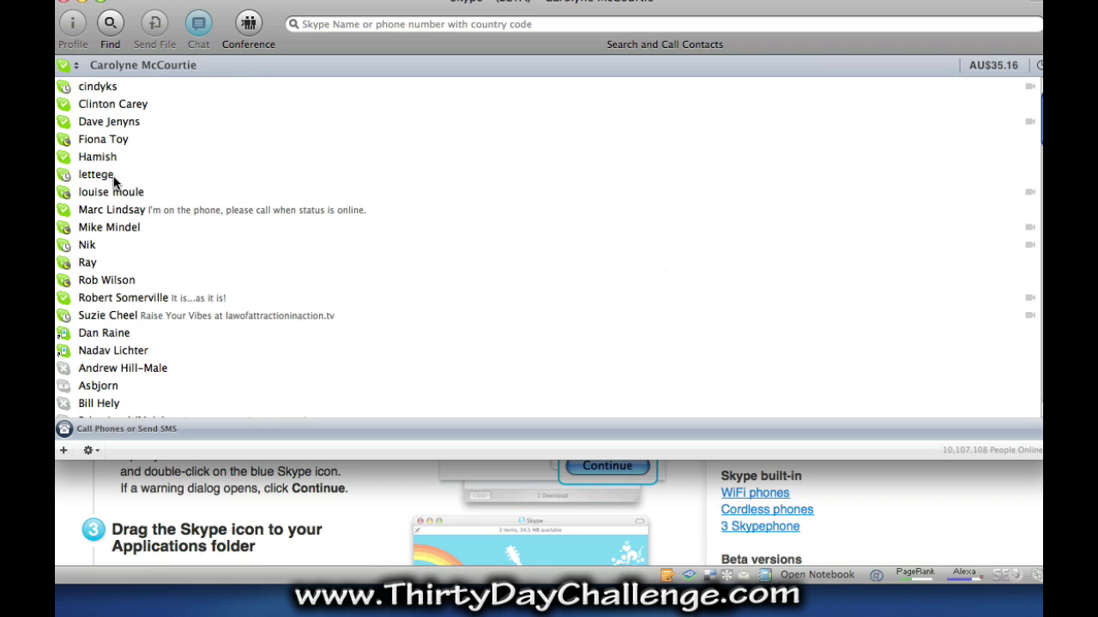
- Open the chat with the contact whose mood reads "It is...as it is!", shrink the chat window, view the messages and close it
{"action": "left_click", "coordinate": [133, 298]}
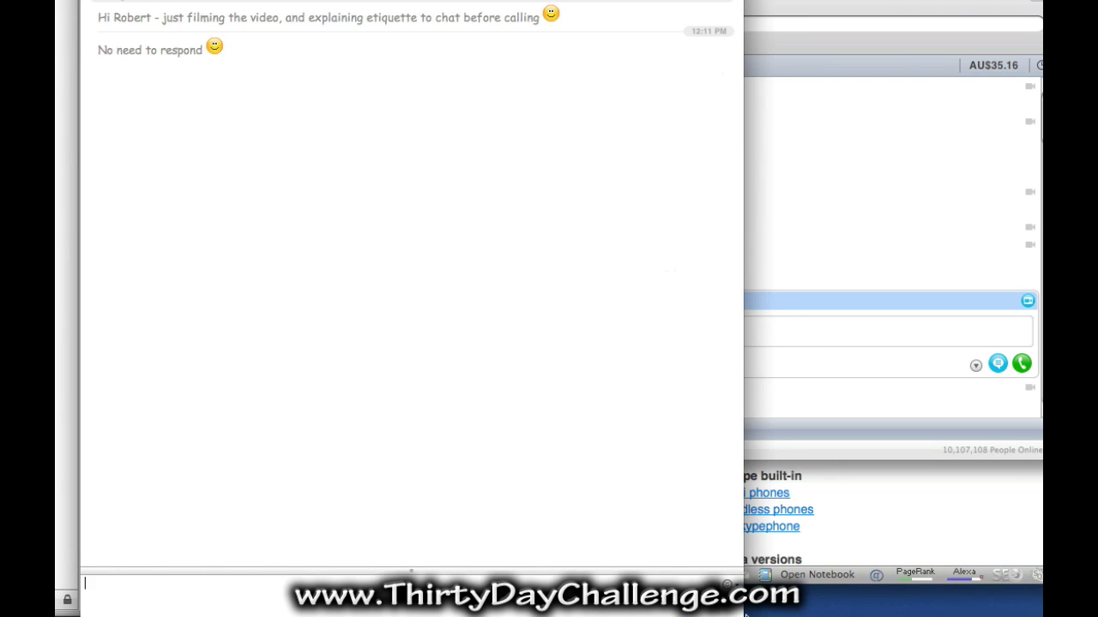
{"action": "left_click_drag", "start_coordinate": [726, 616], "coordinate": [704, 536]}
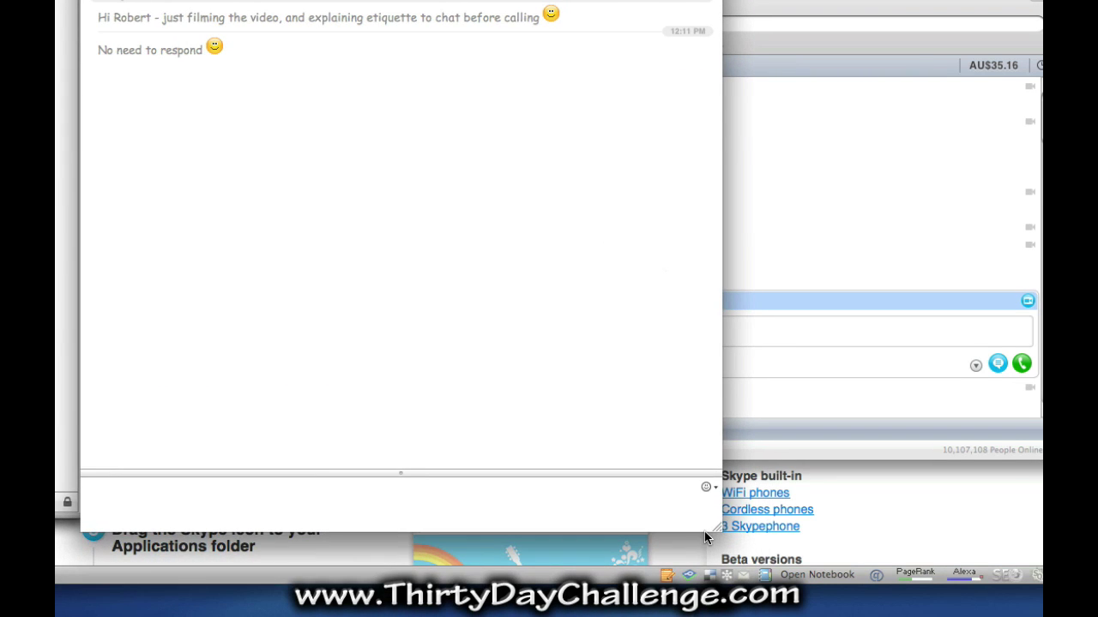
{"action": "left_click", "coordinate": [79, 481]}
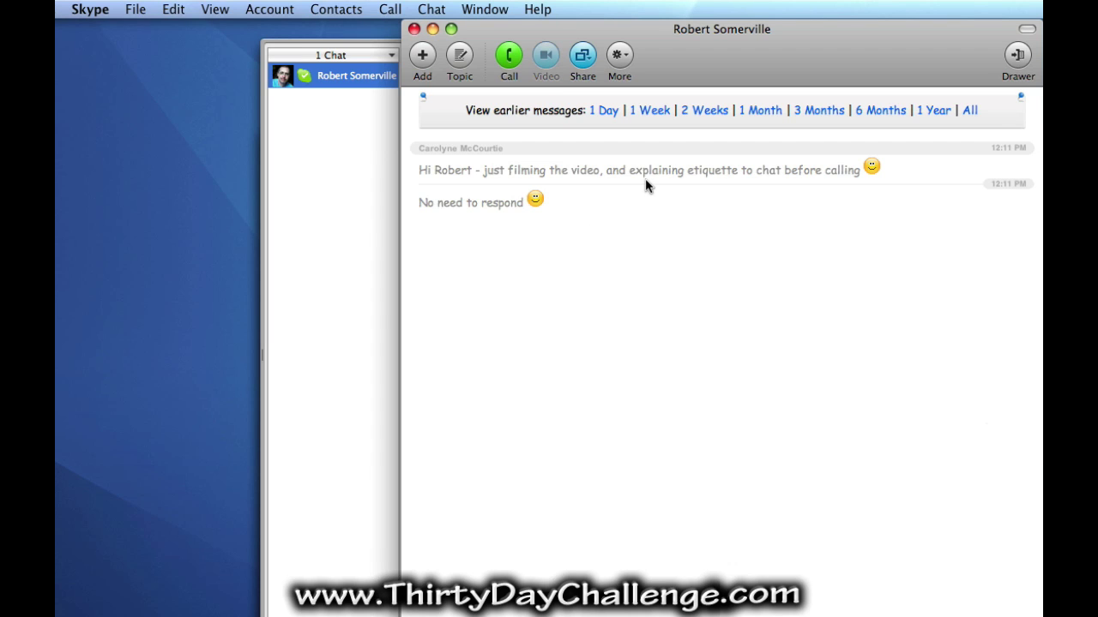
{"action": "left_click", "coordinate": [414, 30]}
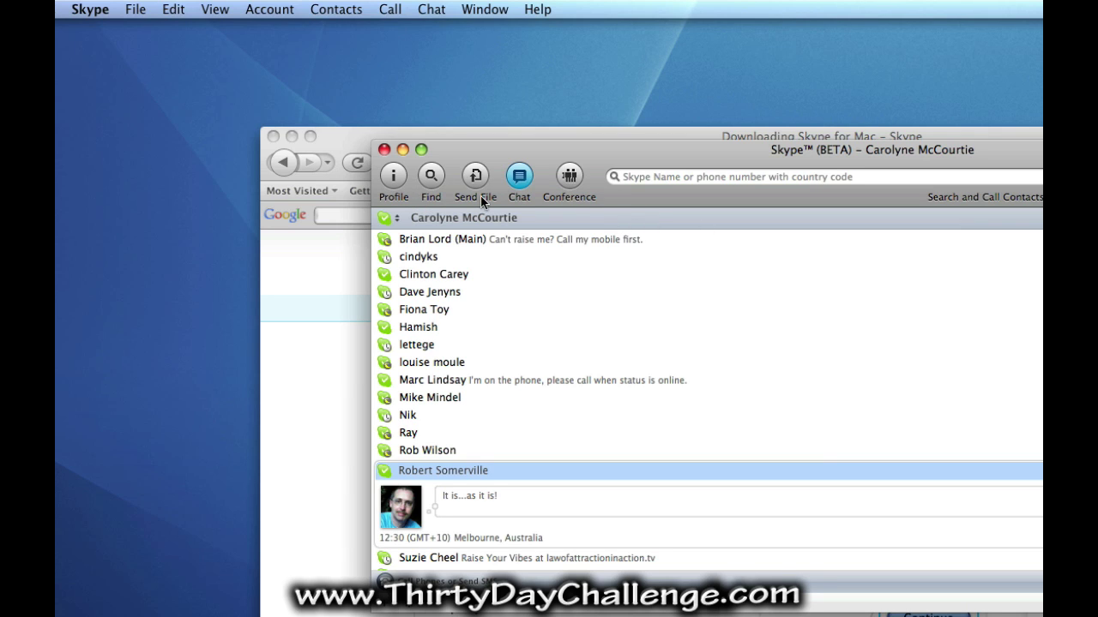
- Open the toolbar customization sheet, review its Show display choices, and close the sheet
{"action": "left_click", "coordinate": [330, 10]}
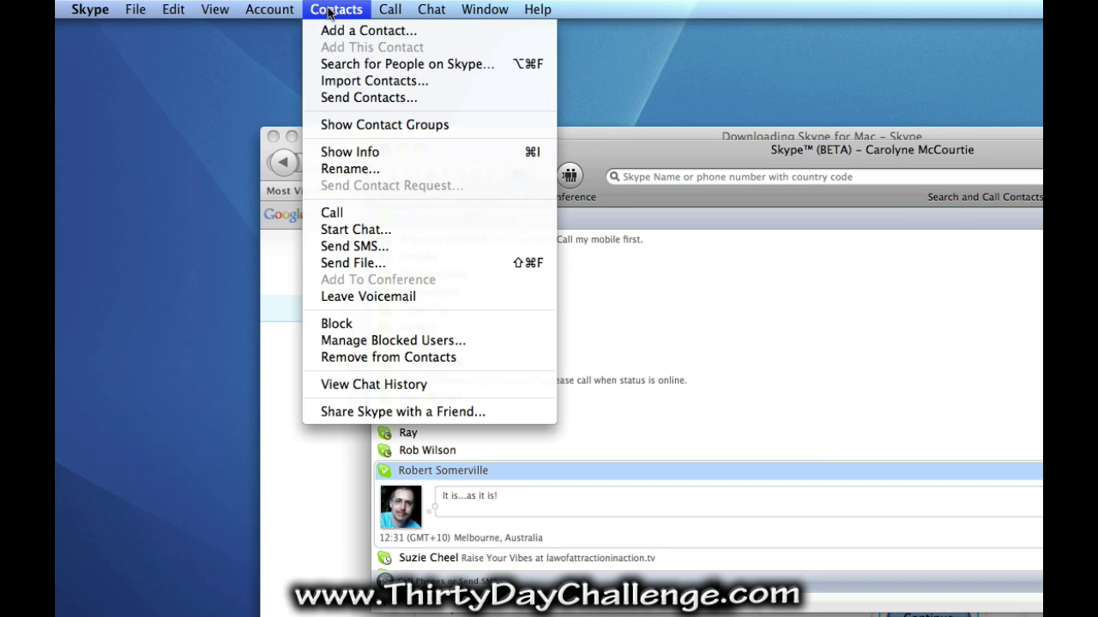
{"action": "mouse_move", "coordinate": [285, 10]}
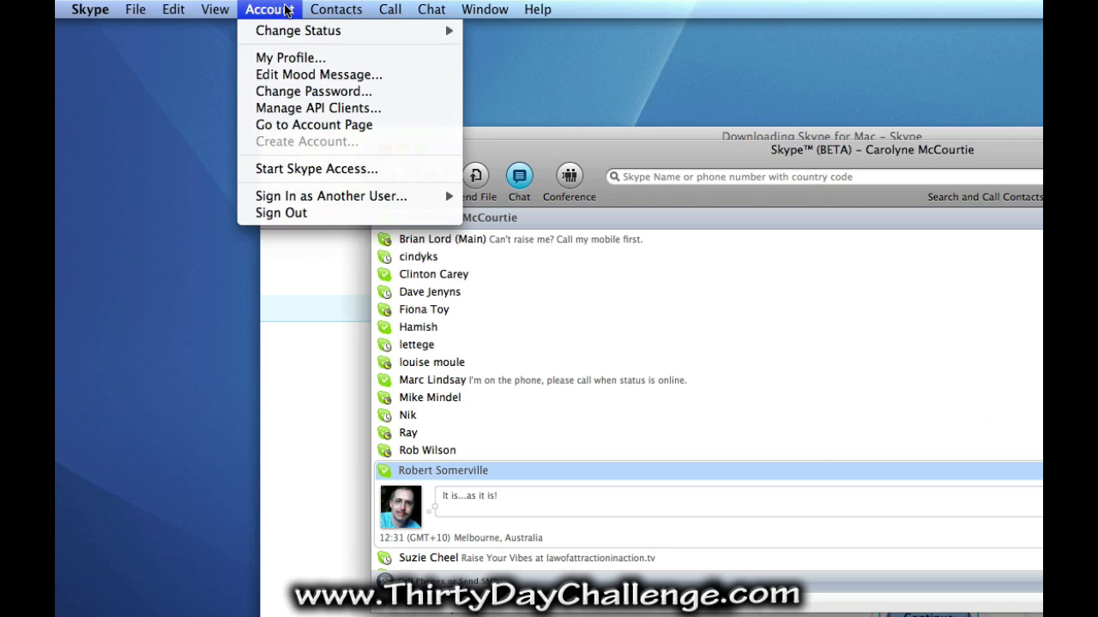
{"action": "mouse_move", "coordinate": [216, 9]}
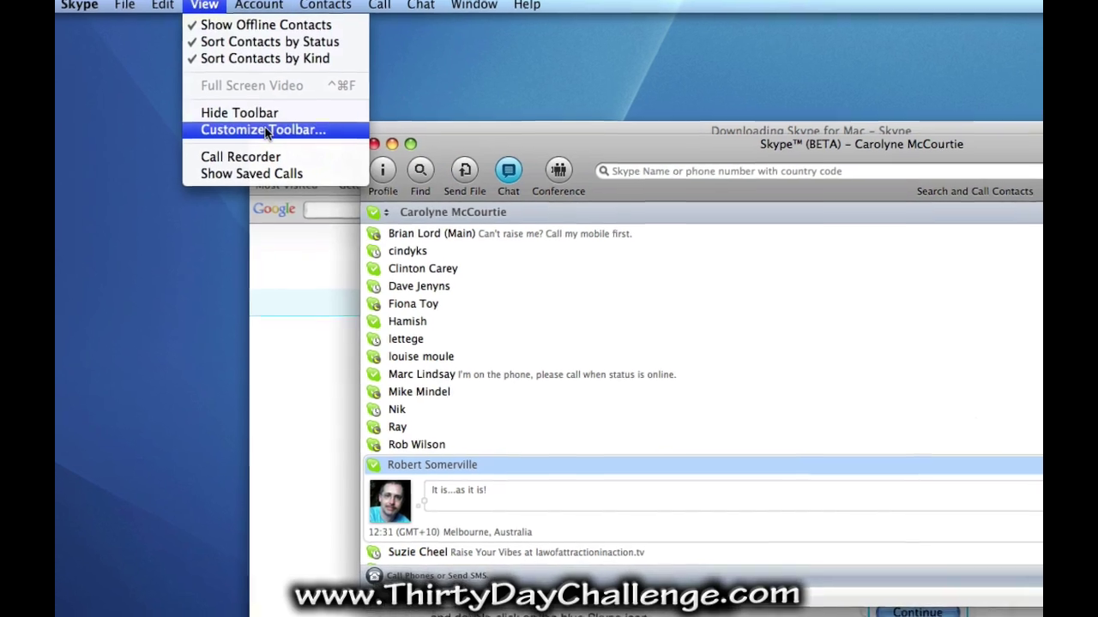
{"action": "left_click", "coordinate": [266, 131]}
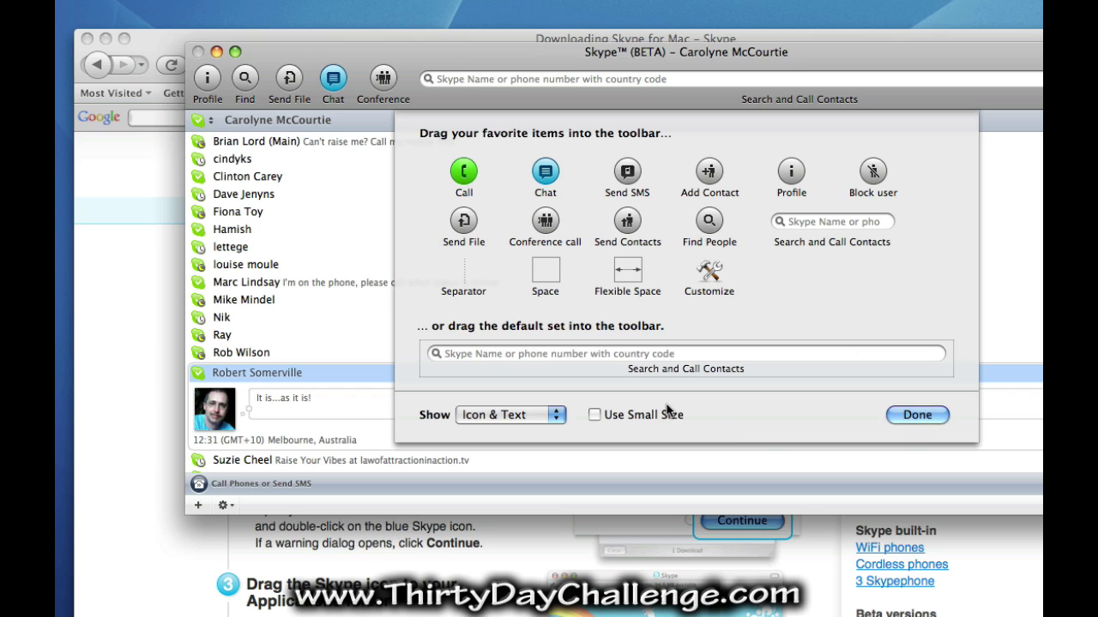
{"action": "left_click", "coordinate": [559, 417]}
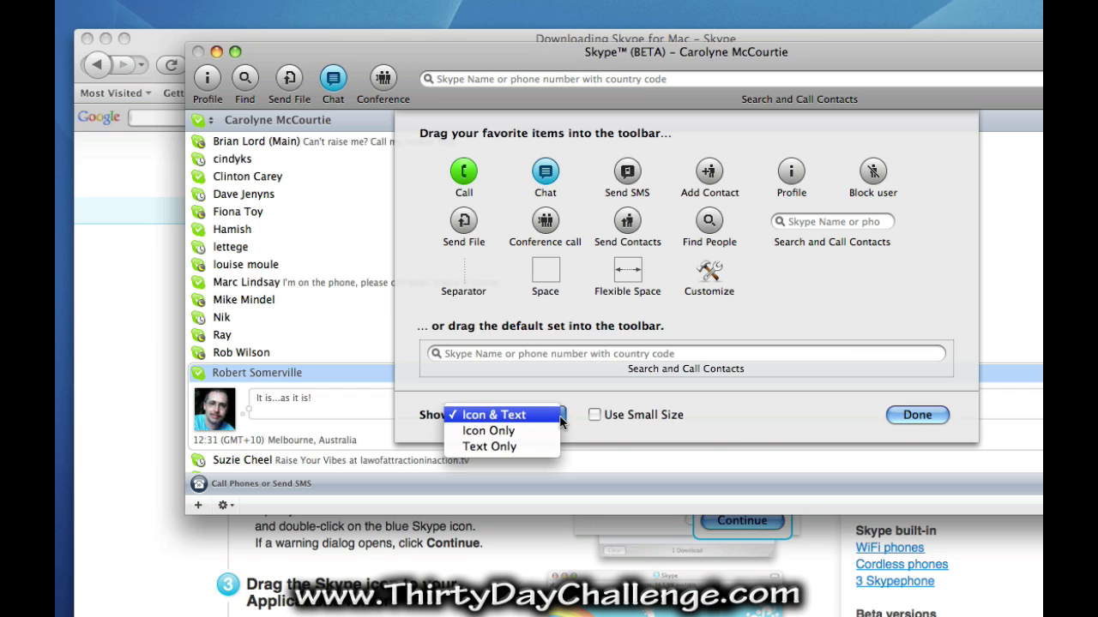
{"action": "left_click", "coordinate": [562, 420]}
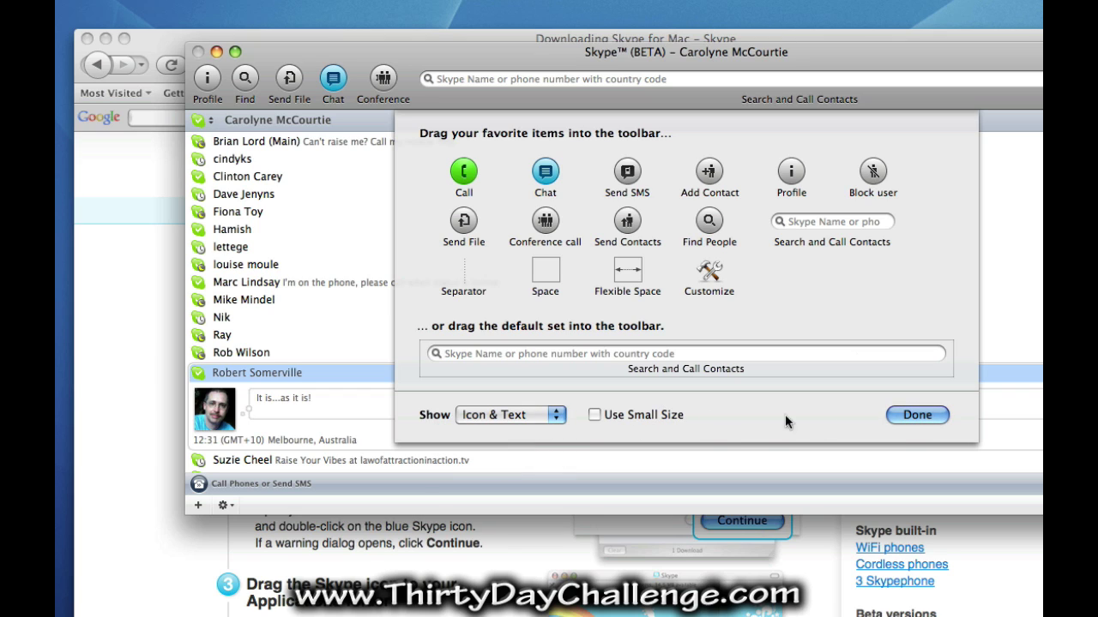
{"action": "left_click", "coordinate": [917, 415]}
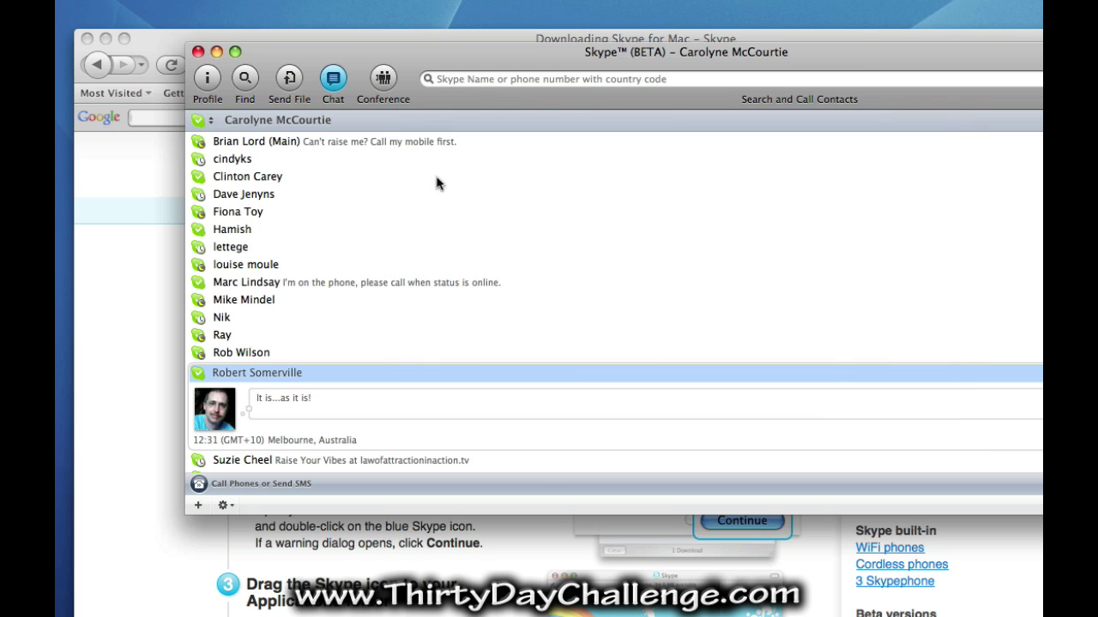
- Open the conference setup, browse the contact list and select an available contact, and cancel the conference
{"action": "left_click", "coordinate": [384, 84]}
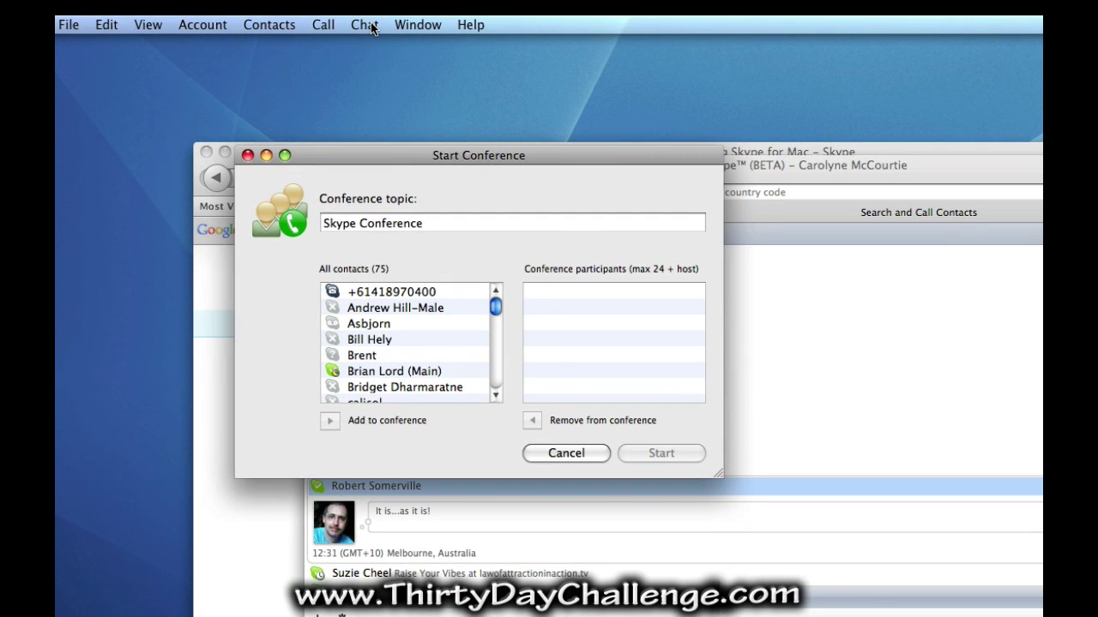
{"action": "left_click_drag", "start_coordinate": [494, 317], "coordinate": [497, 334]}
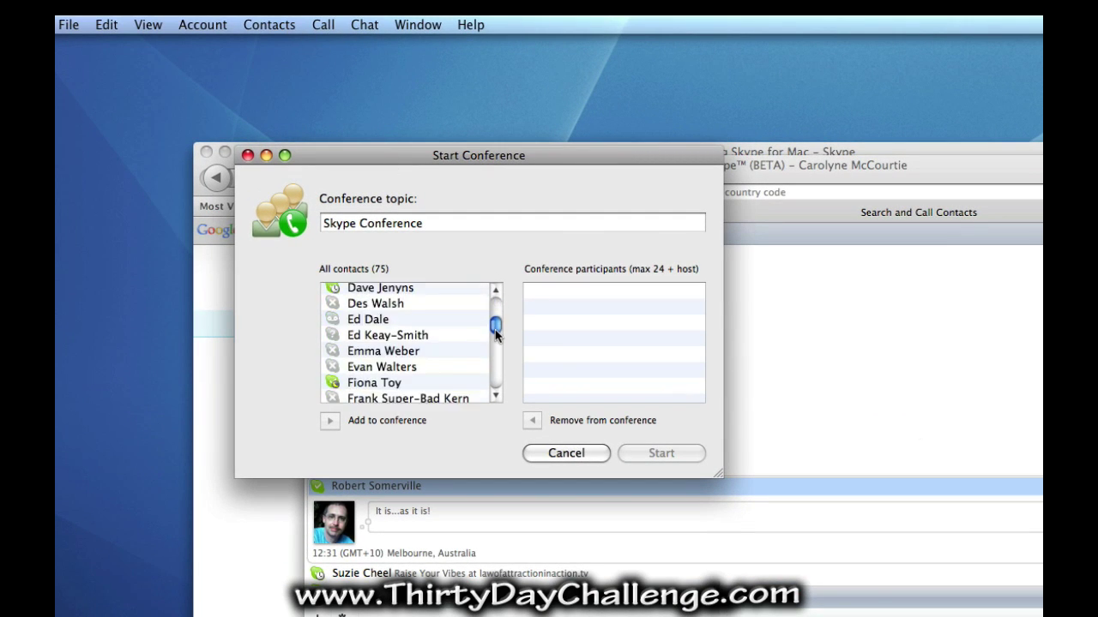
{"action": "left_click", "coordinate": [376, 385]}
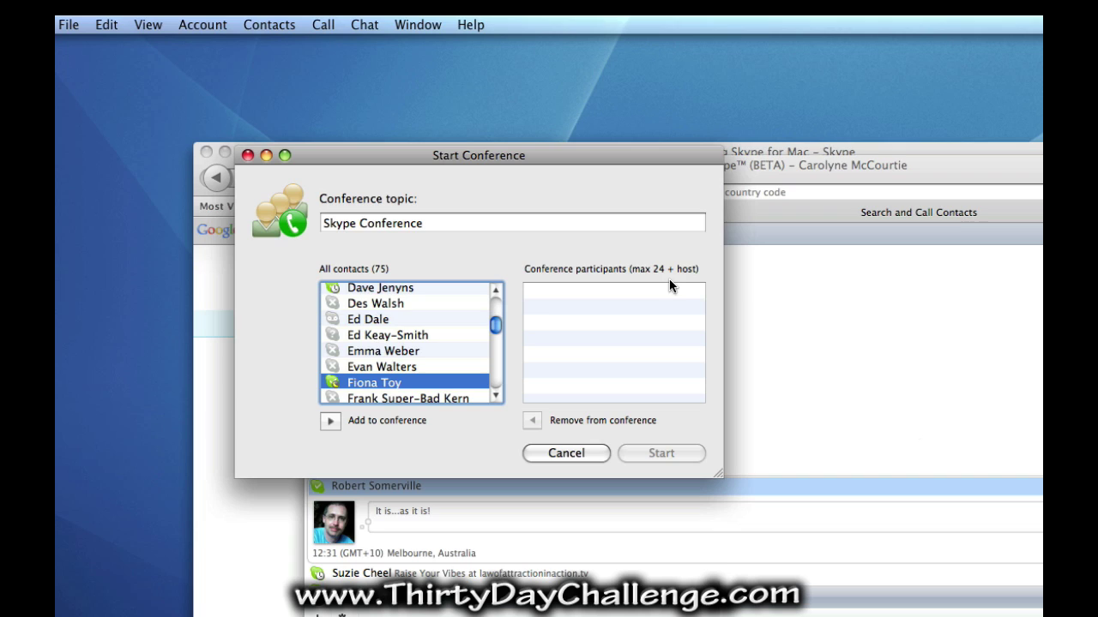
{"action": "left_click", "coordinate": [566, 454]}
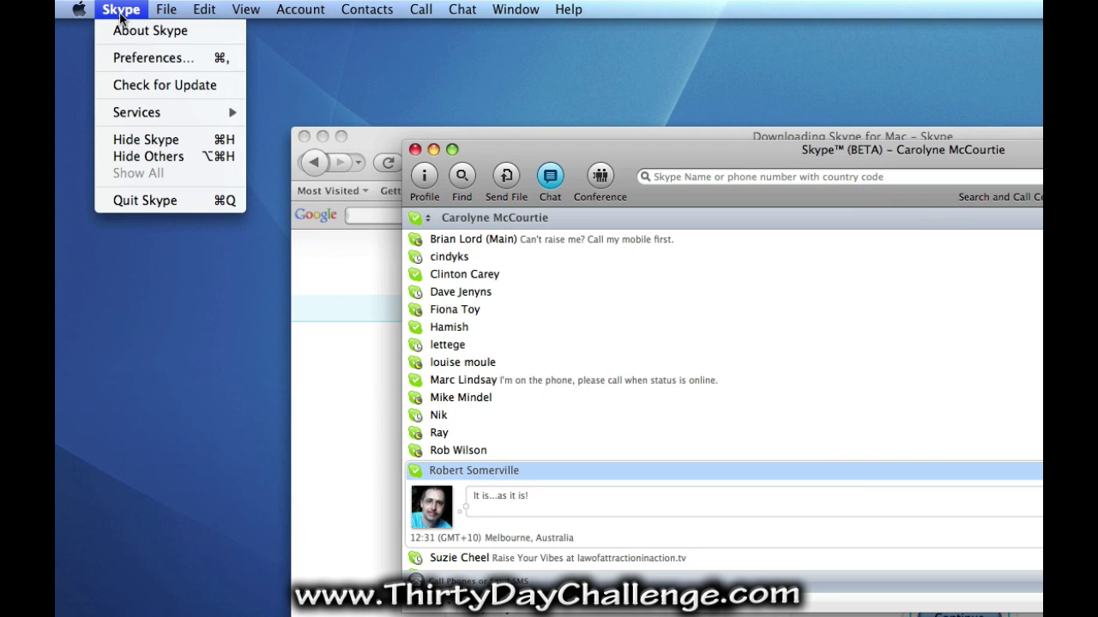
- Review the Privacy, General and Audio preferences and close the preferences window
{"action": "left_click", "coordinate": [148, 58]}
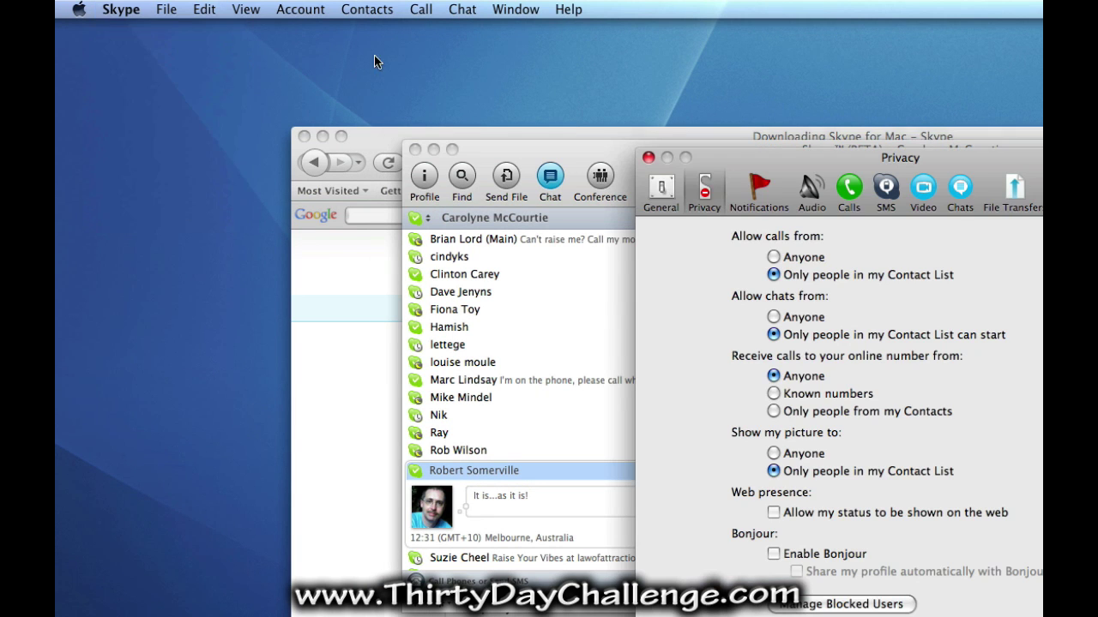
{"action": "left_click_drag", "start_coordinate": [788, 163], "coordinate": [762, 136]}
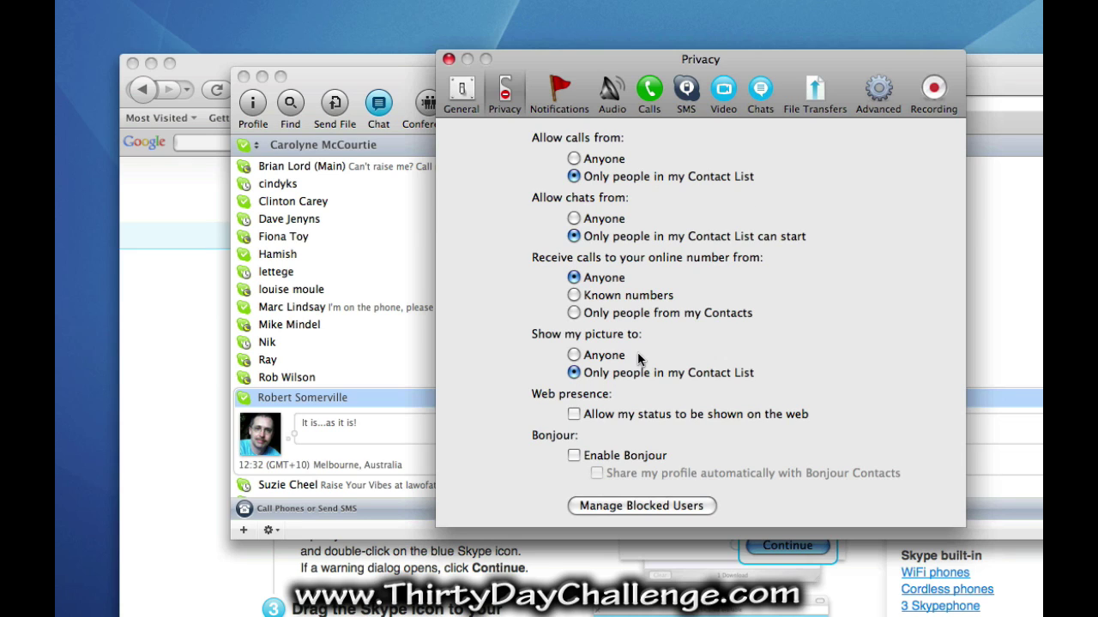
{"action": "left_click", "coordinate": [461, 100]}
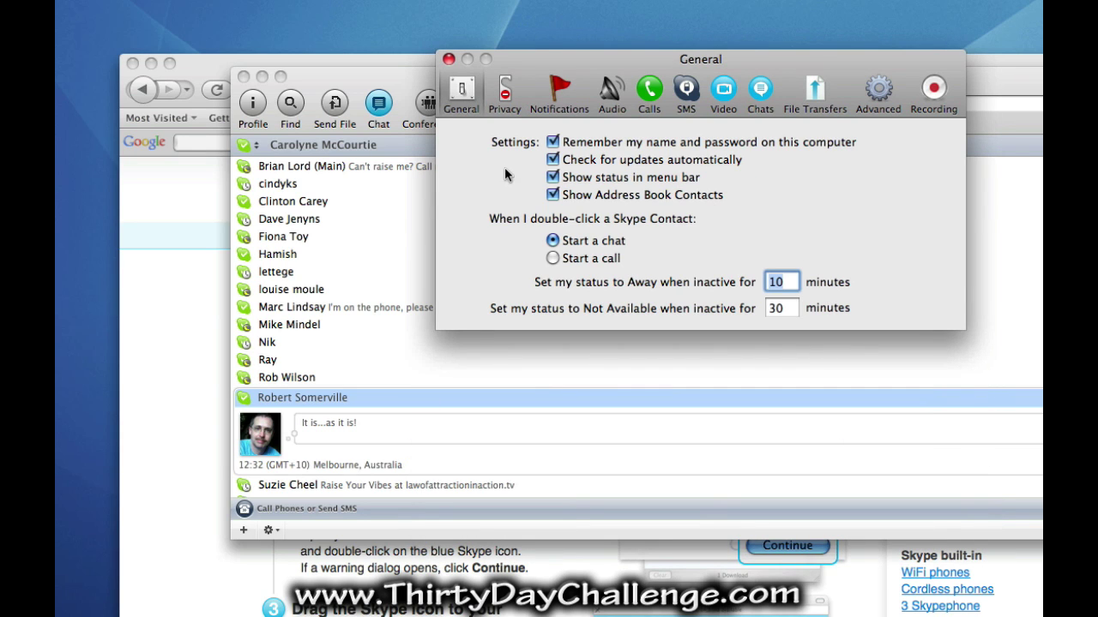
{"action": "left_click", "coordinate": [612, 98]}
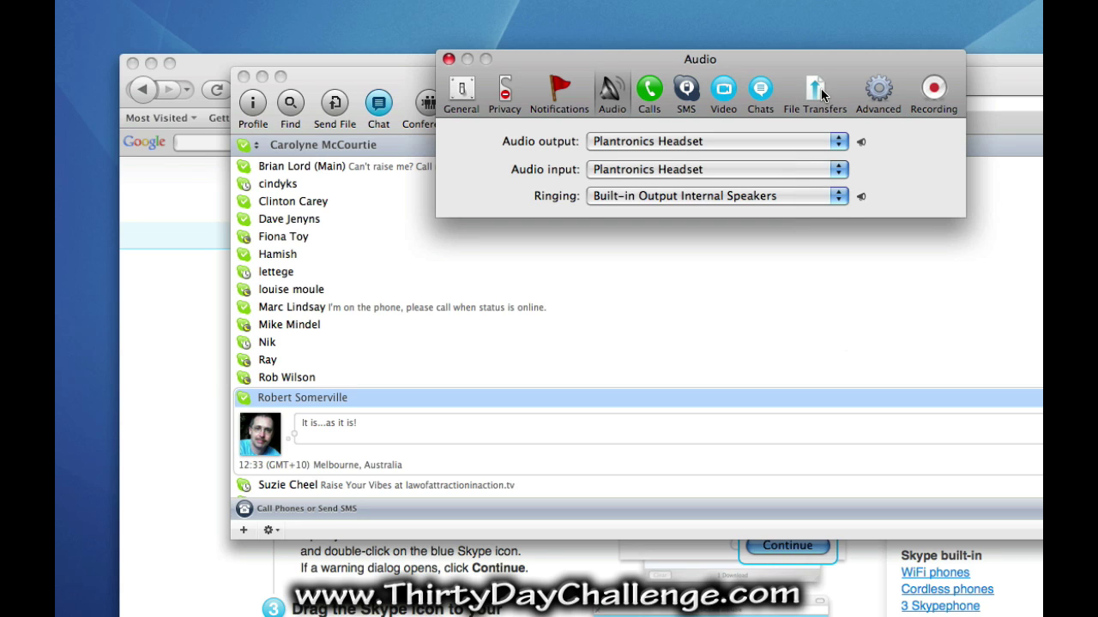
{"action": "left_click", "coordinate": [448, 59]}
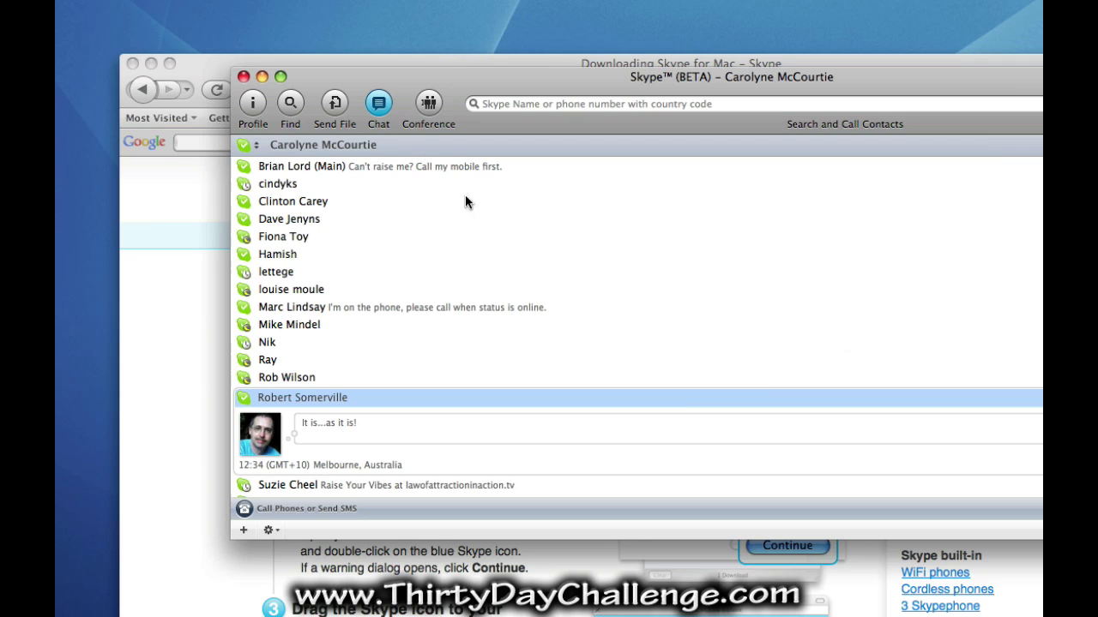
- Preview death_star_canteen[1].mov and anchor text code.rtf as files to send to the selected contact, and cancel the transfer
{"action": "left_click", "coordinate": [336, 105]}
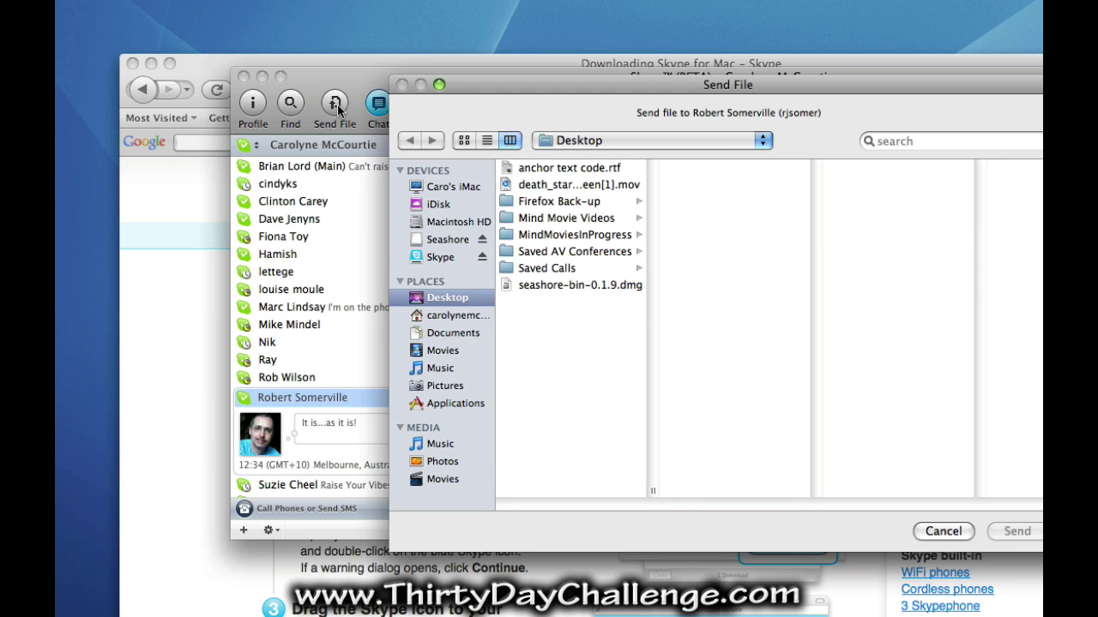
{"action": "left_click", "coordinate": [558, 187]}
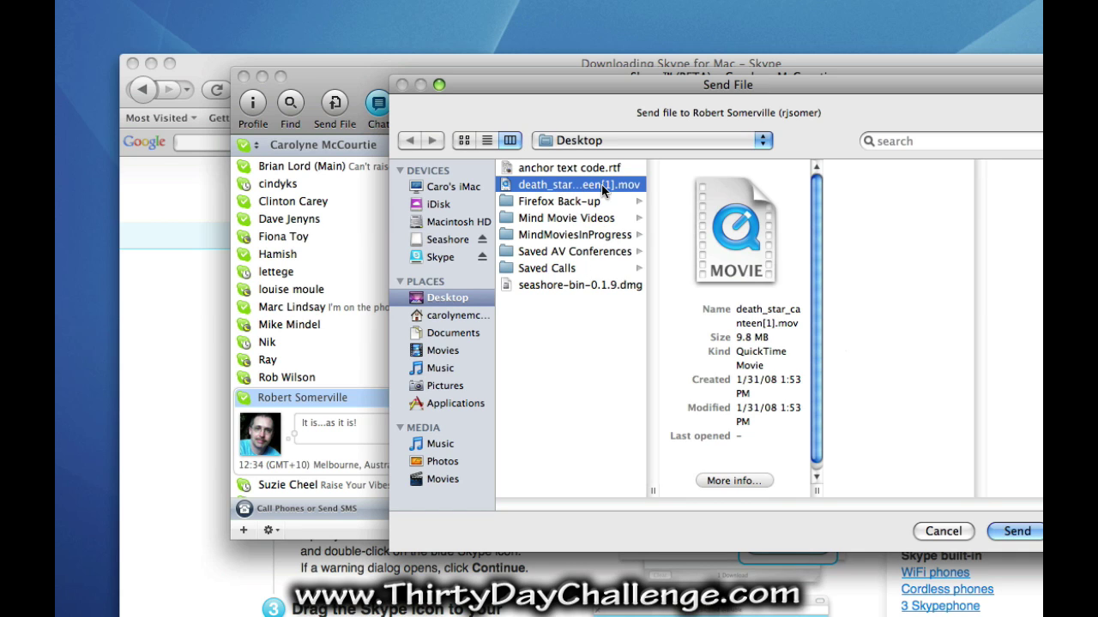
{"action": "left_click", "coordinate": [570, 169]}
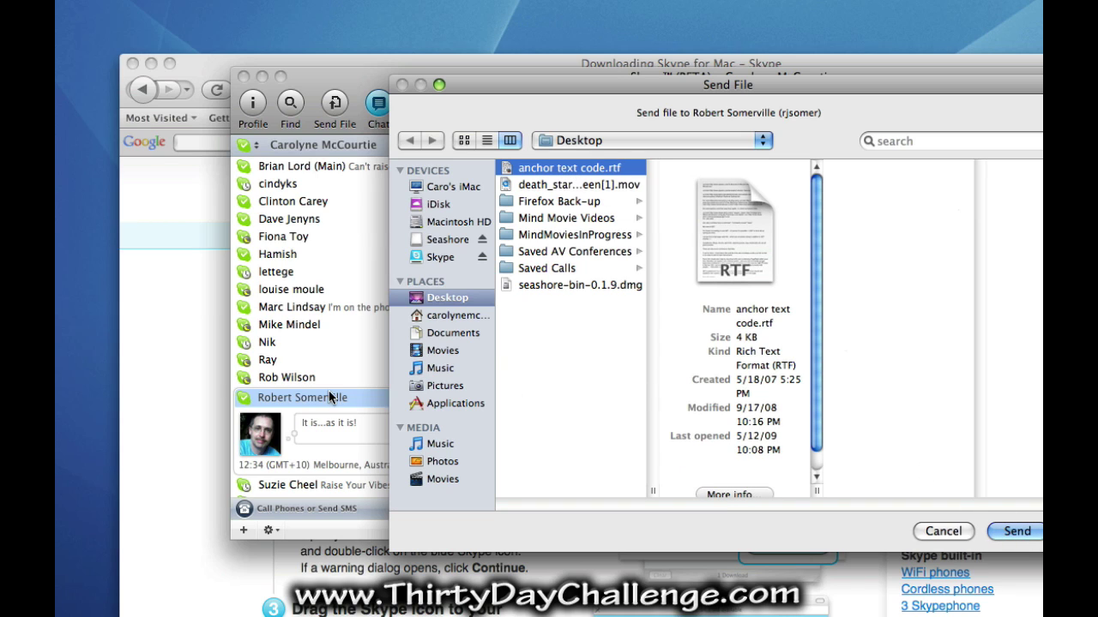
{"action": "left_click", "coordinate": [942, 532]}
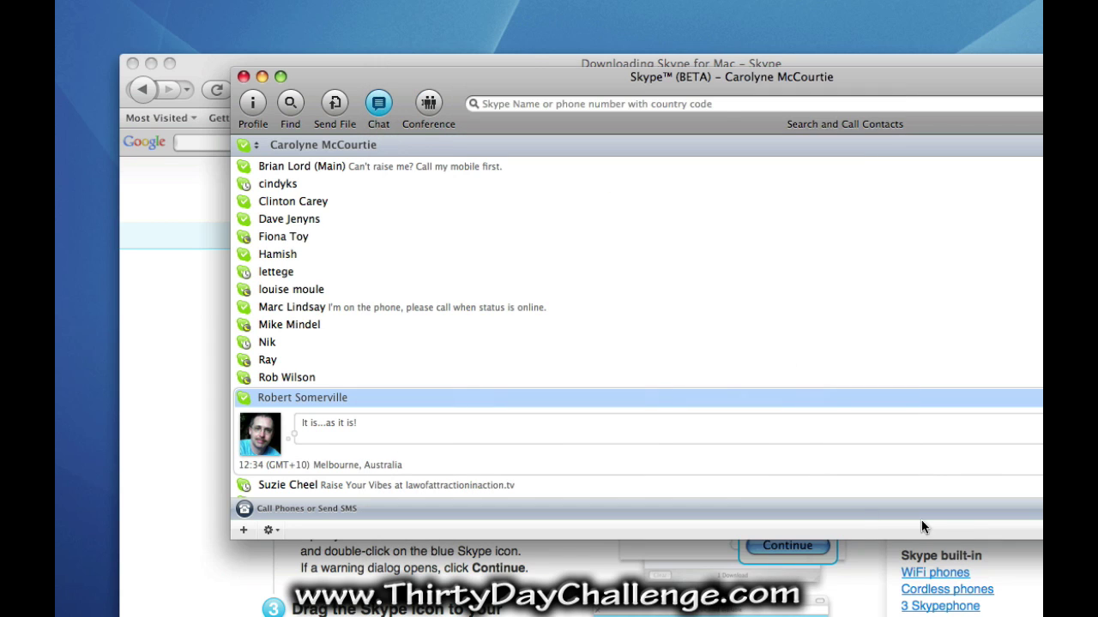
- Open the chat with the selected contact, review the additional chat actions such as Send SMS and Send File, and close the chat window
{"action": "left_click", "coordinate": [378, 103]}
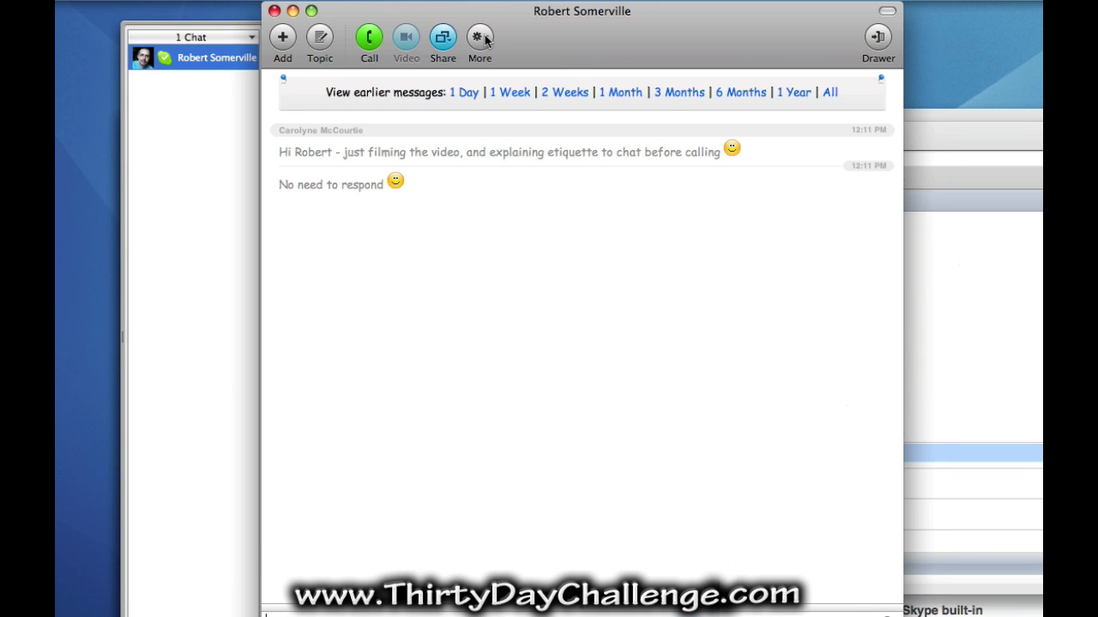
{"action": "left_click", "coordinate": [479, 37]}
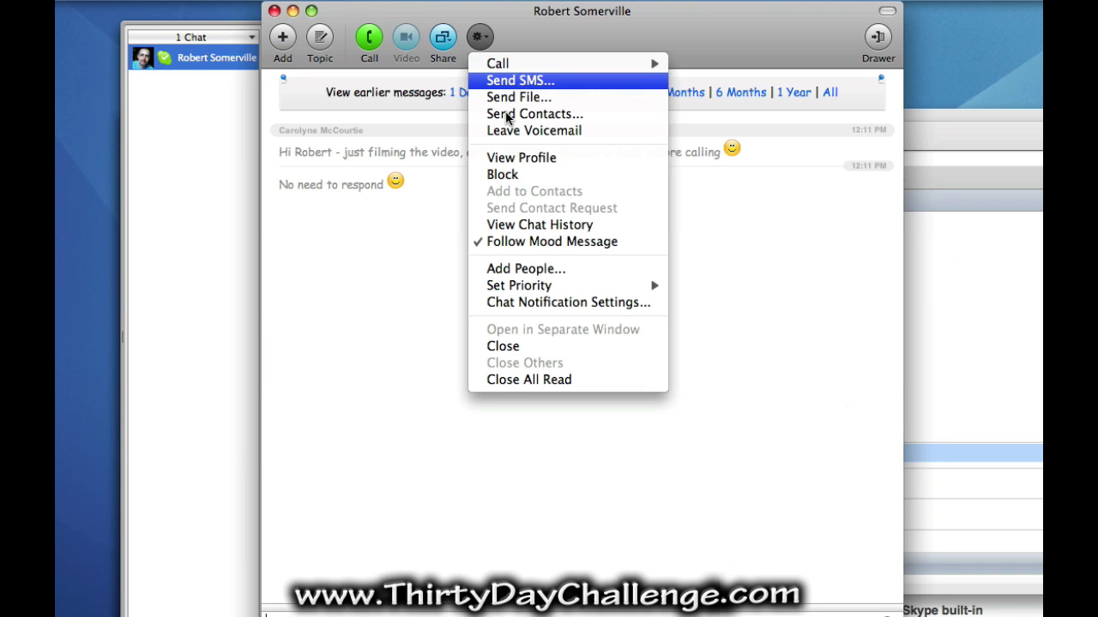
{"action": "left_click", "coordinate": [387, 294]}
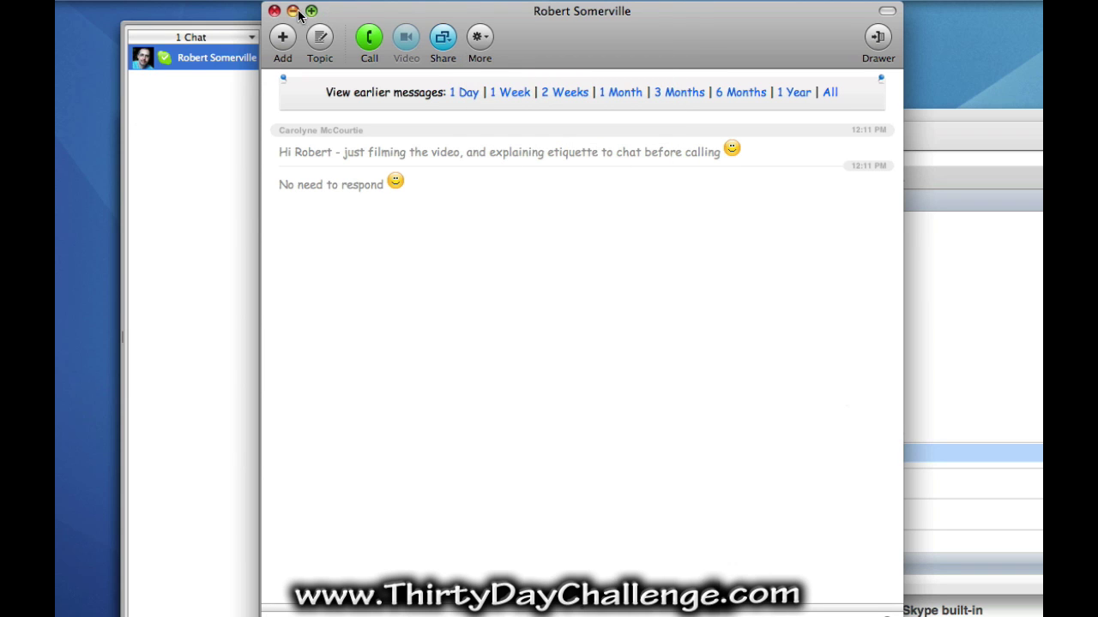
{"action": "left_click", "coordinate": [271, 11]}
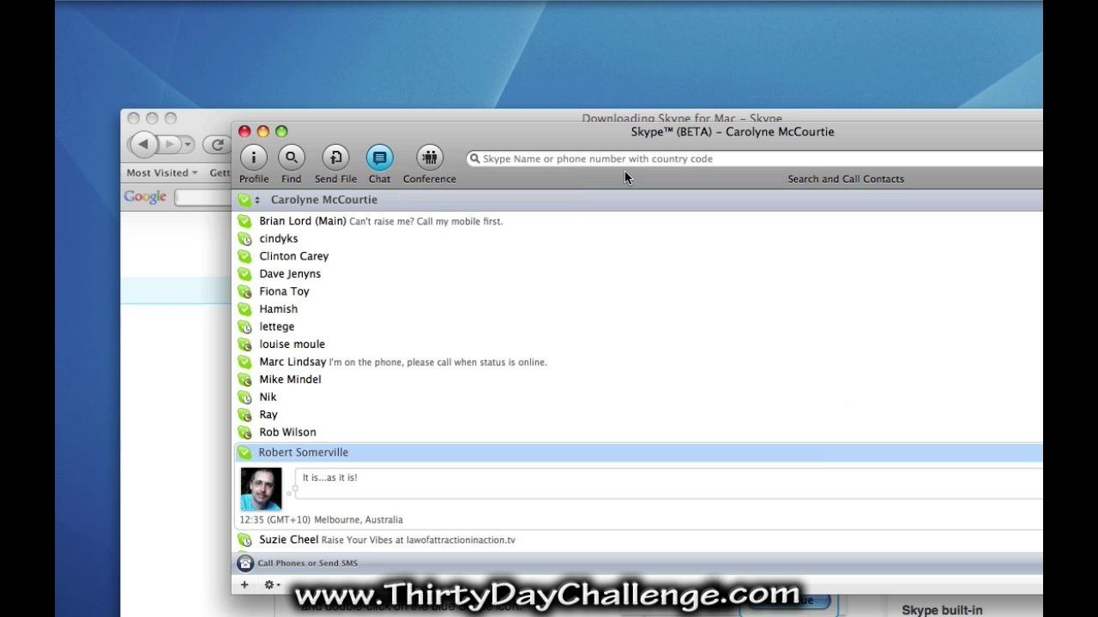
- Move the Skype contacts window down to uncover the website's Buy Skype Credit link, and move the window back up over the page
{"action": "left_click_drag", "start_coordinate": [674, 145], "coordinate": [630, 138]}
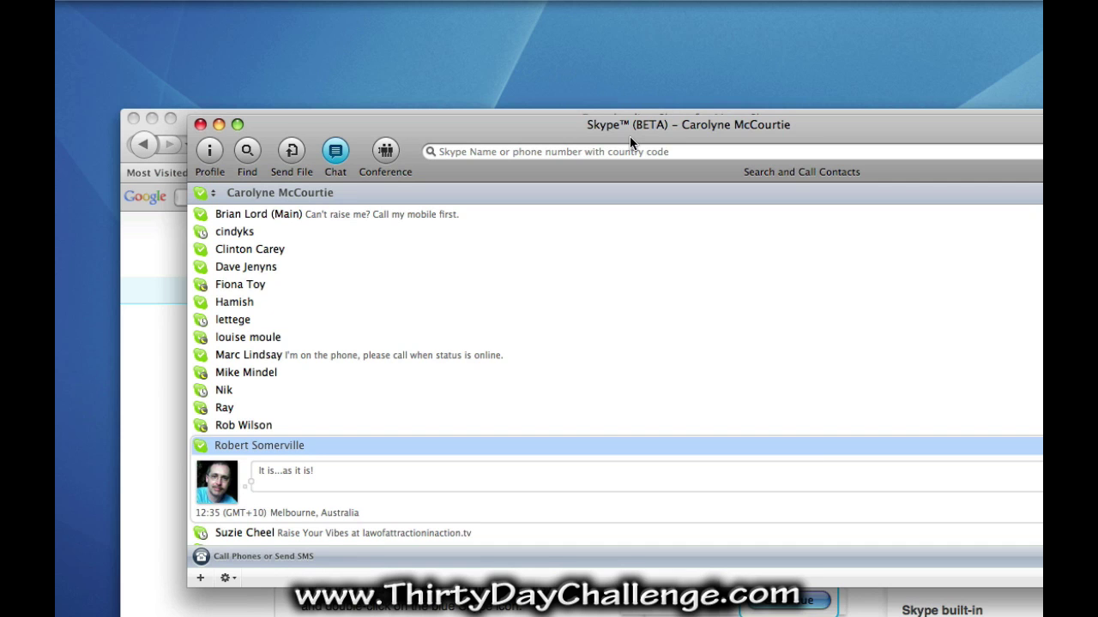
{"action": "left_click_drag", "start_coordinate": [630, 137], "coordinate": [629, 154]}
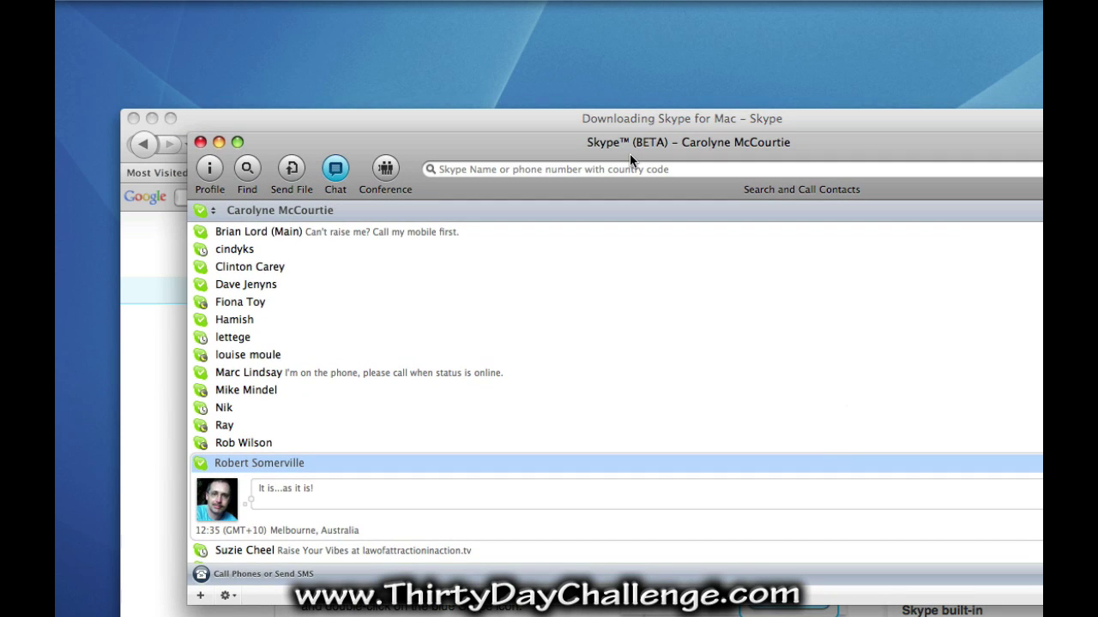
{"action": "left_click_drag", "start_coordinate": [629, 155], "coordinate": [603, 343]}
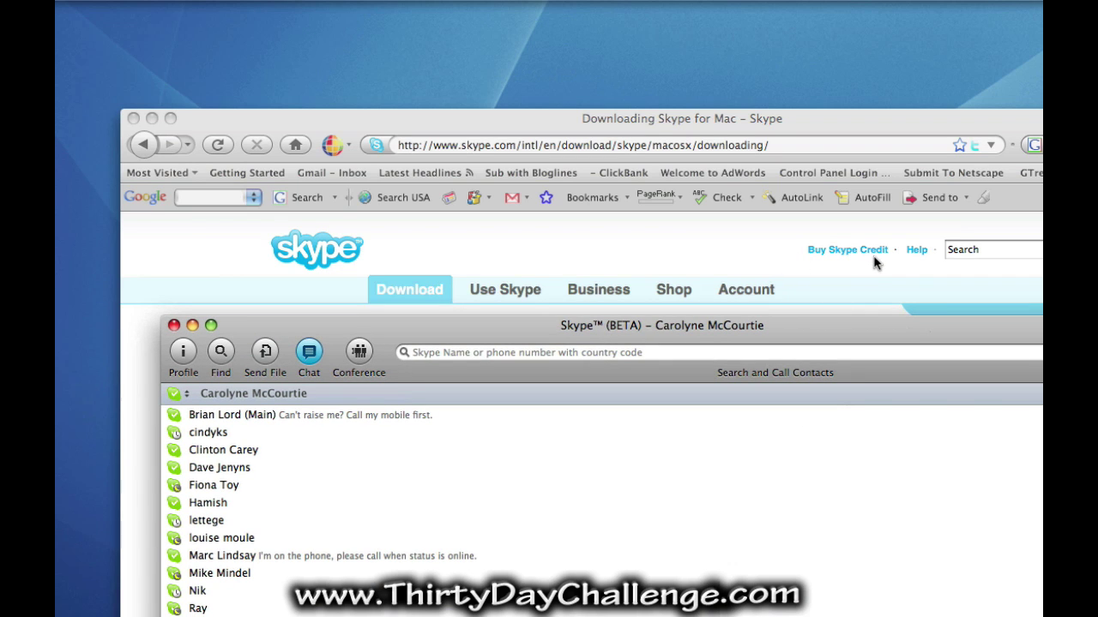
{"action": "left_click_drag", "start_coordinate": [850, 336], "coordinate": [858, 260]}
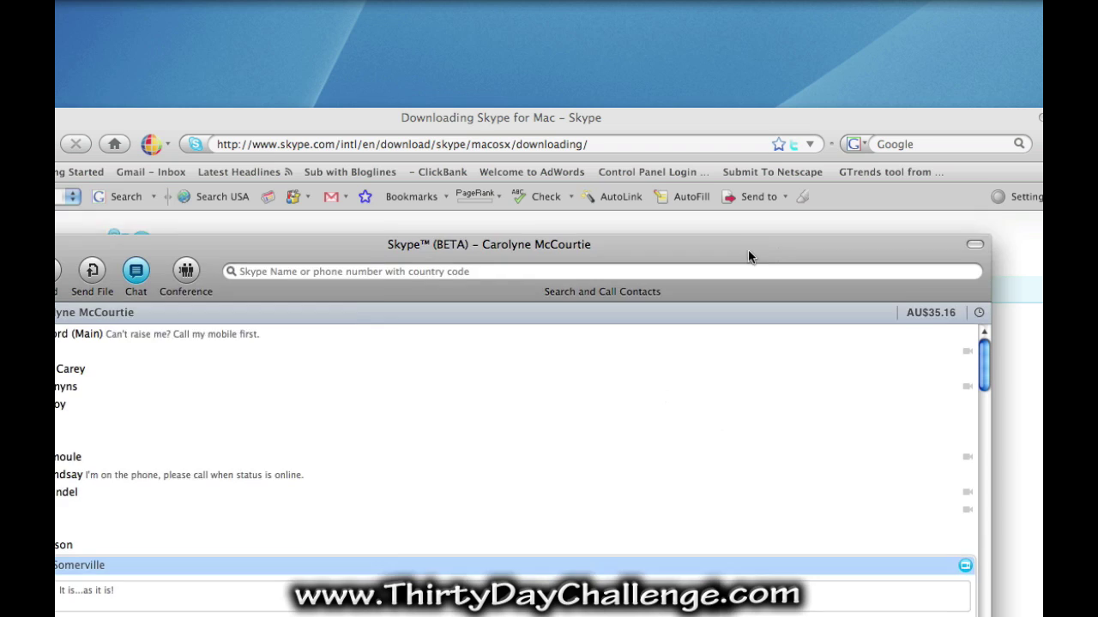
{"action": "left_click_drag", "start_coordinate": [750, 260], "coordinate": [753, 233]}
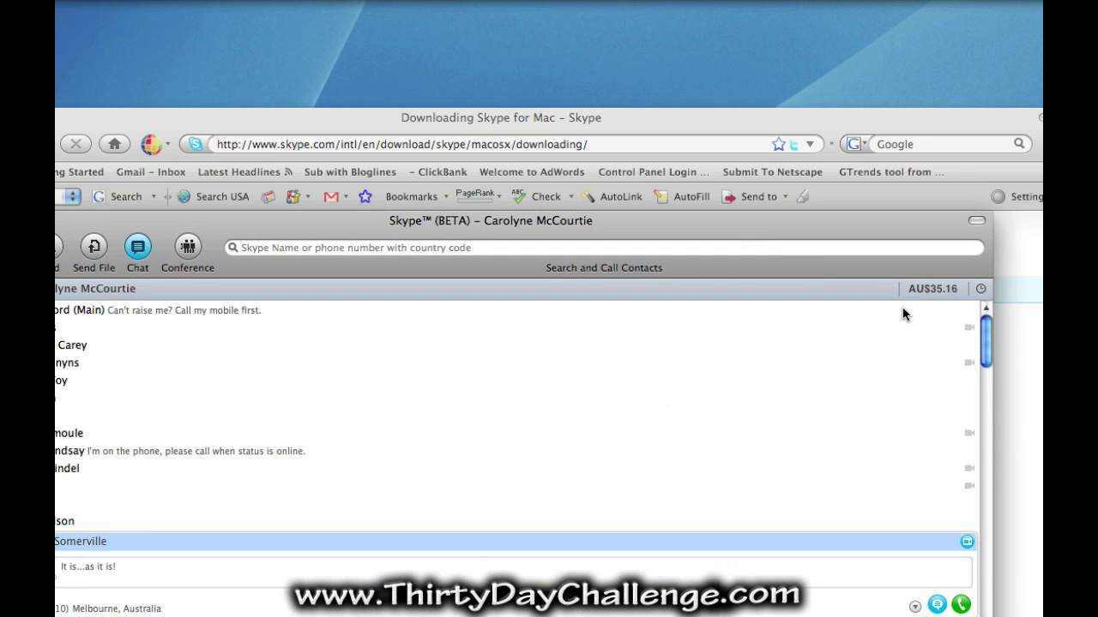